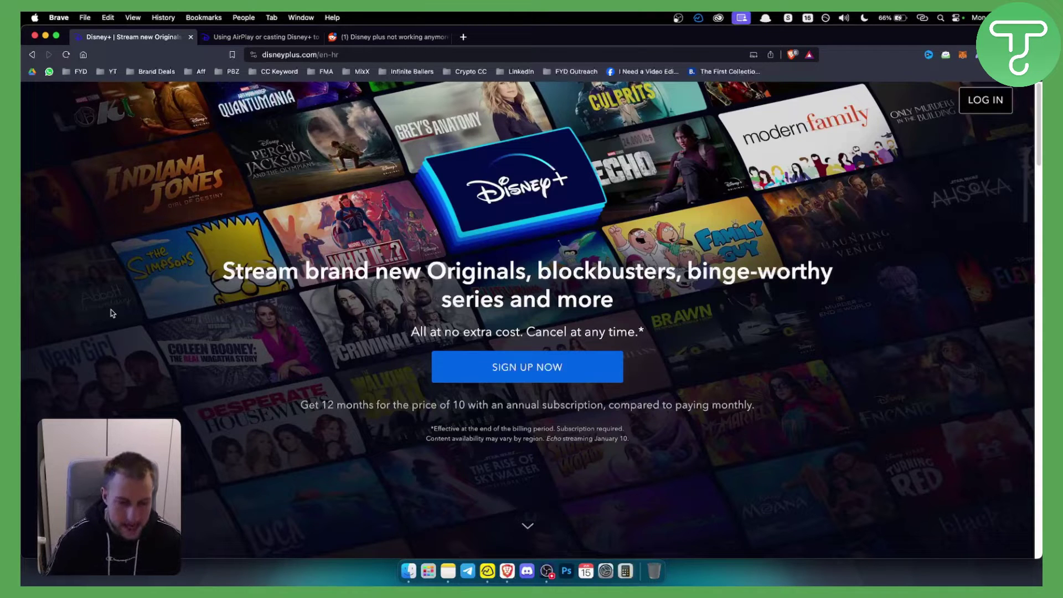
Step: Read the Google Home app tip and where the app is available in the casting help article
{"action": "left_click", "coordinate": [262, 36]}
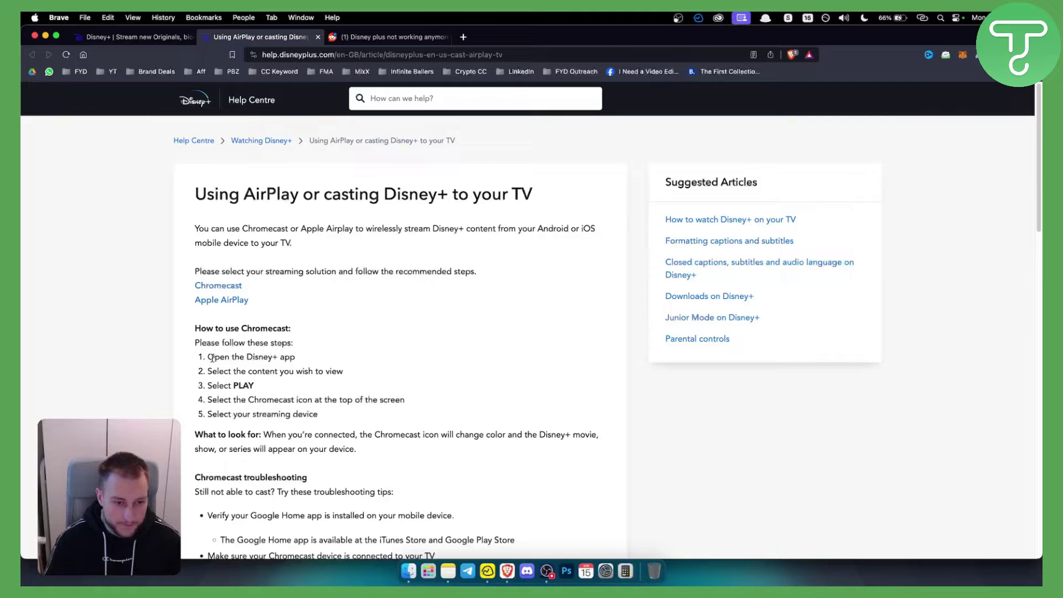
{"action": "scroll", "coordinate": [218, 353], "scroll_direction": "down", "scroll_amount": 5}
{"action": "scroll", "coordinate": [222, 346], "scroll_direction": "down", "scroll_amount": 1}
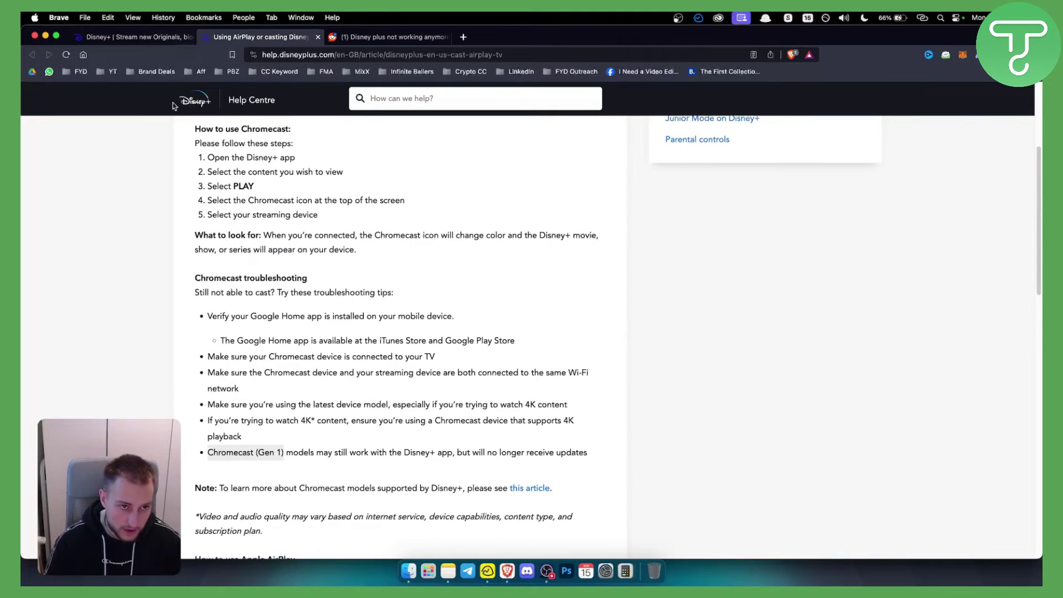
{"action": "scroll", "coordinate": [208, 309], "scroll_direction": "up", "scroll_amount": 1}
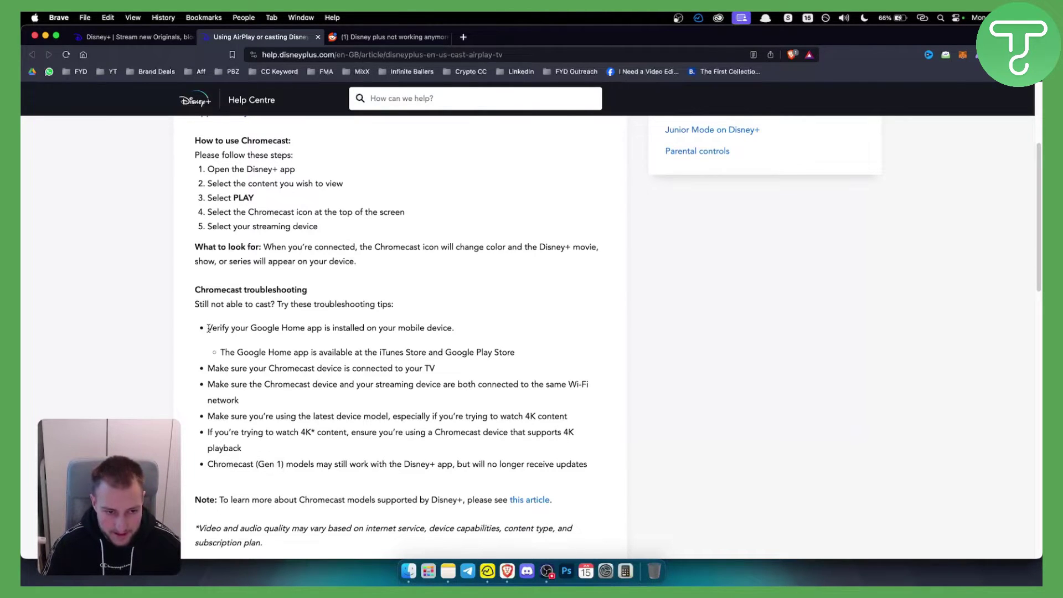
{"action": "left_click_drag", "start_coordinate": [207, 327], "coordinate": [454, 328]}
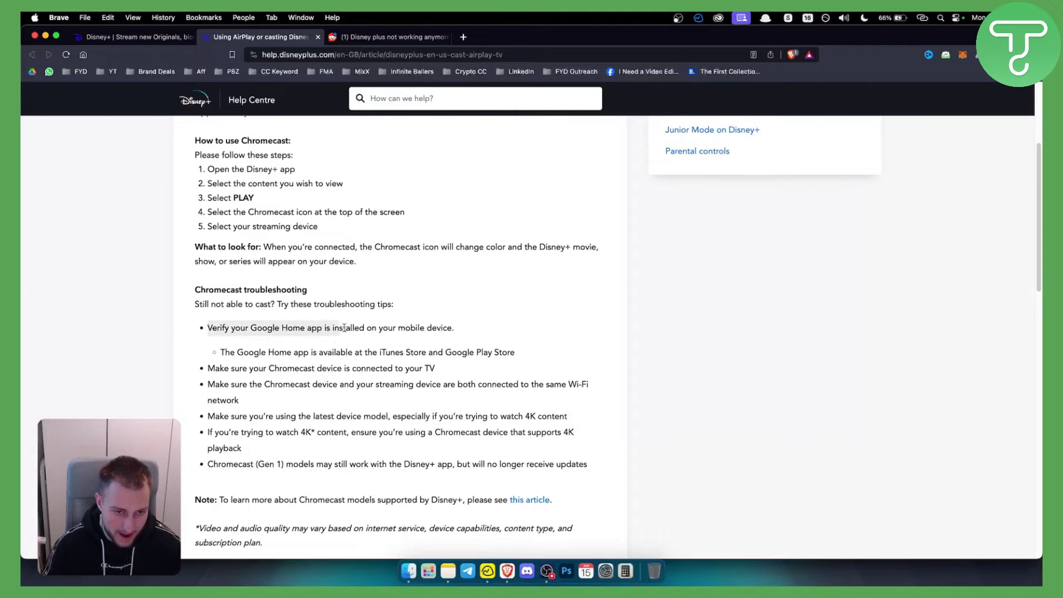
{"action": "left_click", "coordinate": [457, 334]}
{"action": "triple_click", "coordinate": [455, 328]}
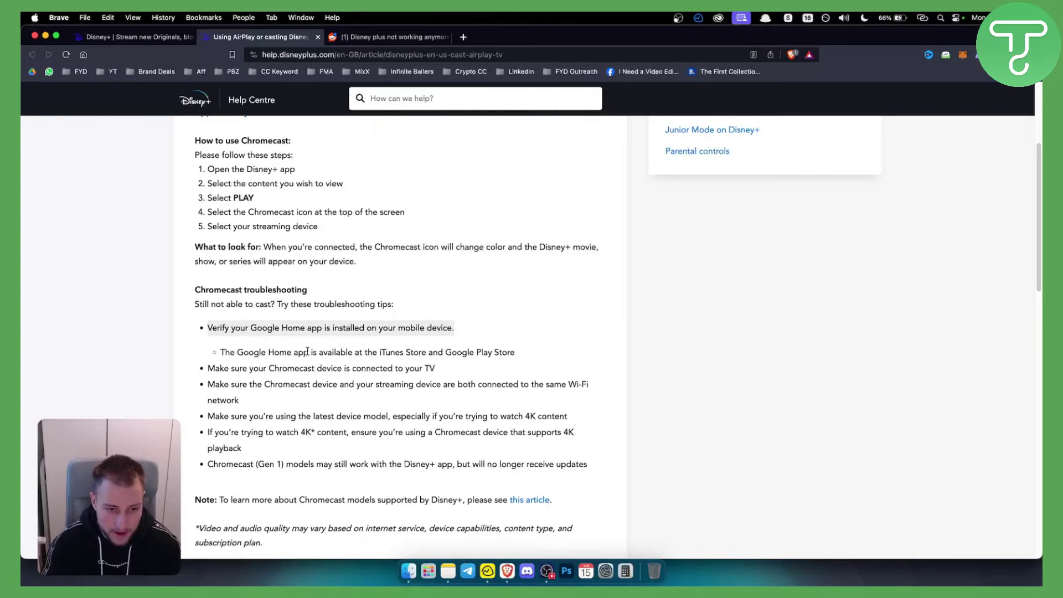
{"action": "left_click_drag", "start_coordinate": [318, 352], "coordinate": [507, 350]}
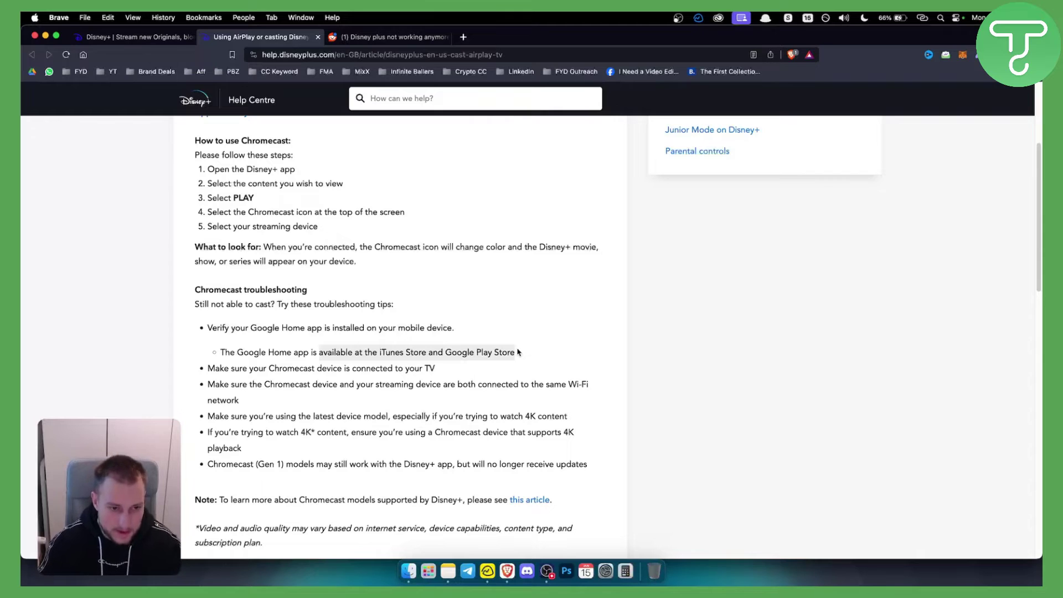
{"action": "left_click", "coordinate": [276, 371]}
Step: Read the tips on connecting Chromecast to the TV and using the same Wi-Fi network
{"action": "left_click_drag", "start_coordinate": [262, 370], "coordinate": [427, 371]}
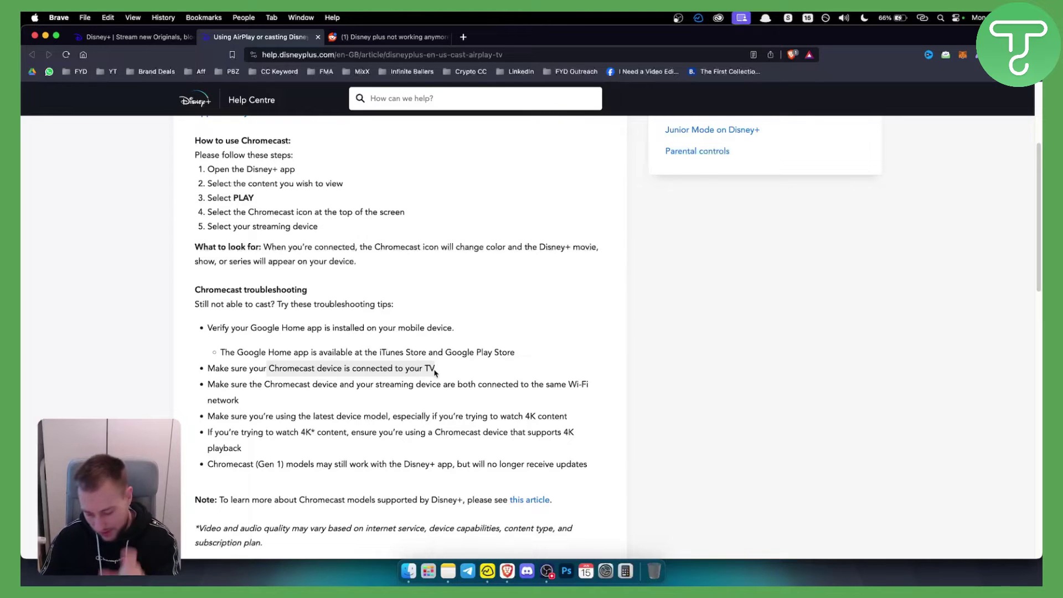
{"action": "left_click_drag", "start_coordinate": [264, 381], "coordinate": [457, 381]}
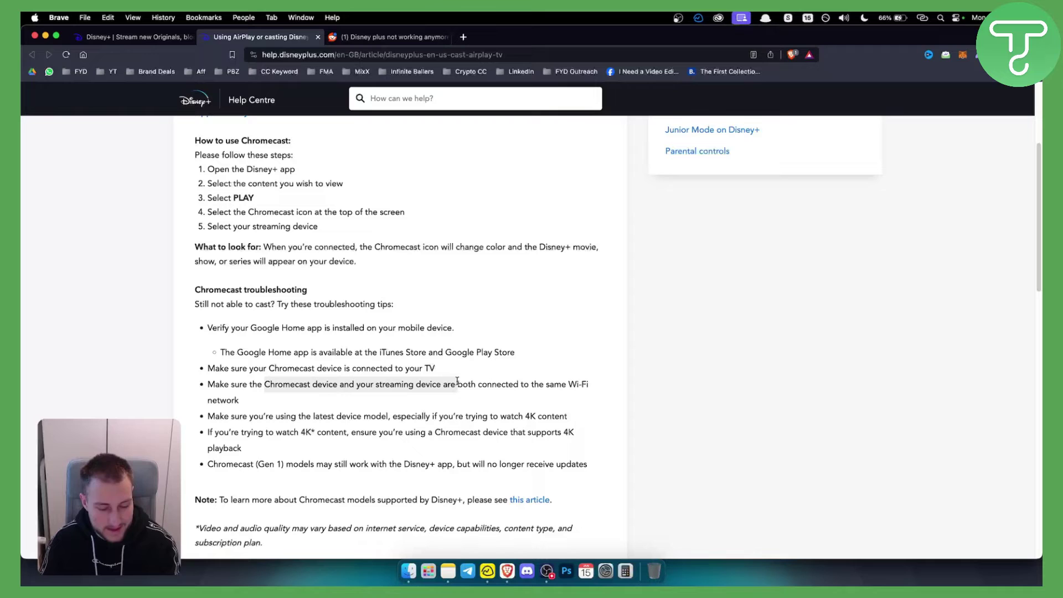
{"action": "mouse_move", "coordinate": [457, 381]}
{"action": "left_mouse_down"}
{"action": "mouse_move", "coordinate": [590, 383]}
{"action": "mouse_move", "coordinate": [581, 399]}
{"action": "left_mouse_up"}
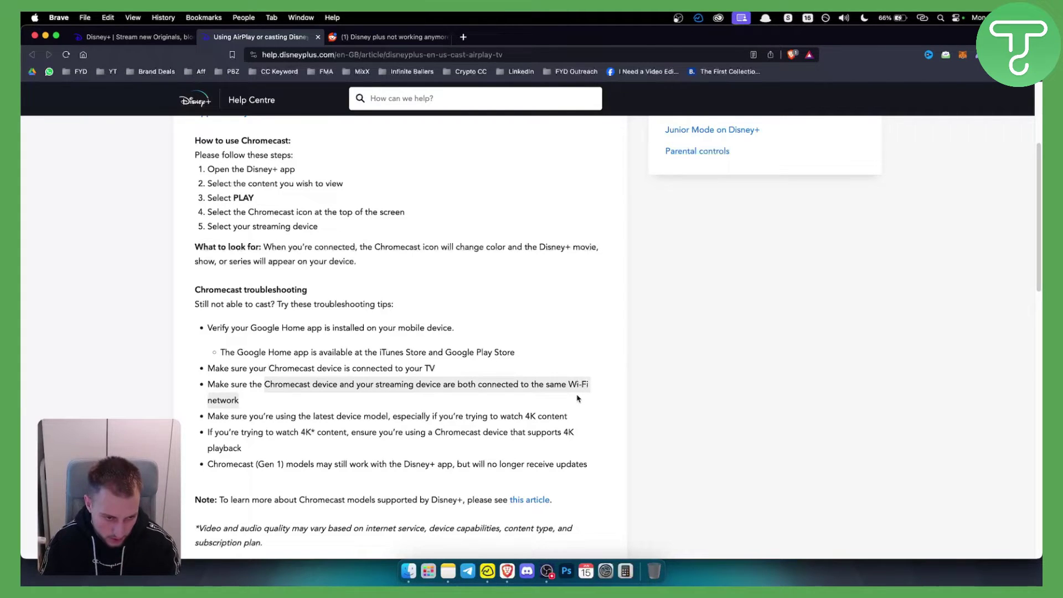
{"action": "left_click", "coordinate": [489, 397]}
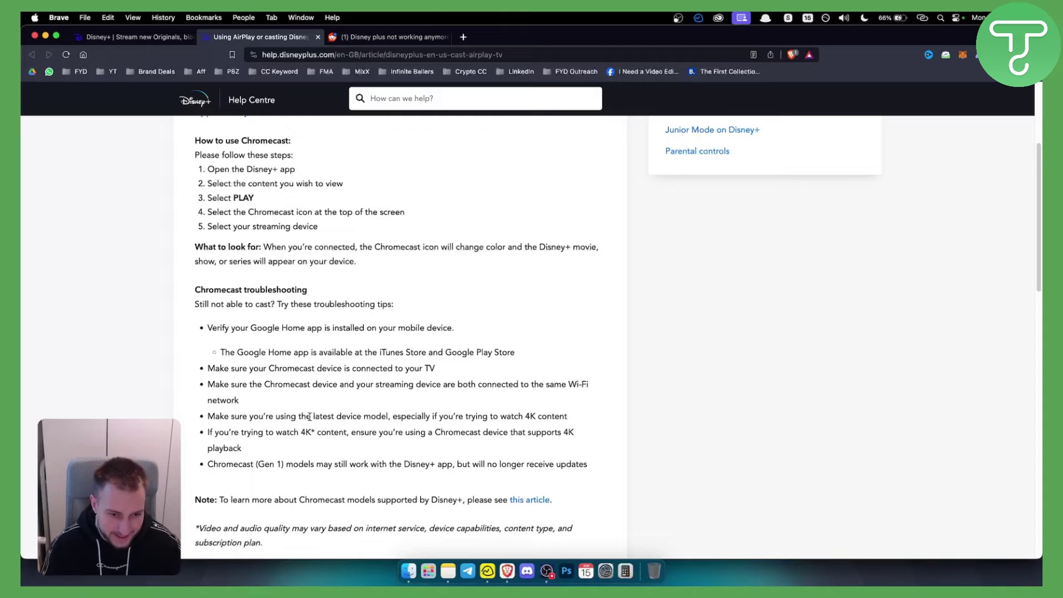
{"action": "left_click_drag", "start_coordinate": [309, 417], "coordinate": [546, 419]}
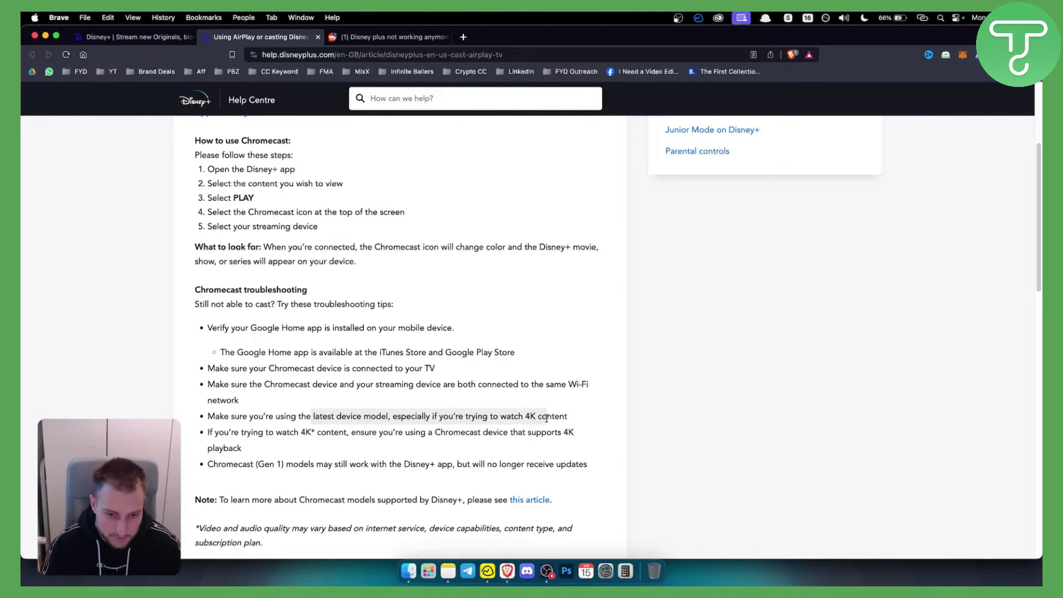
{"action": "left_click", "coordinate": [515, 417]}
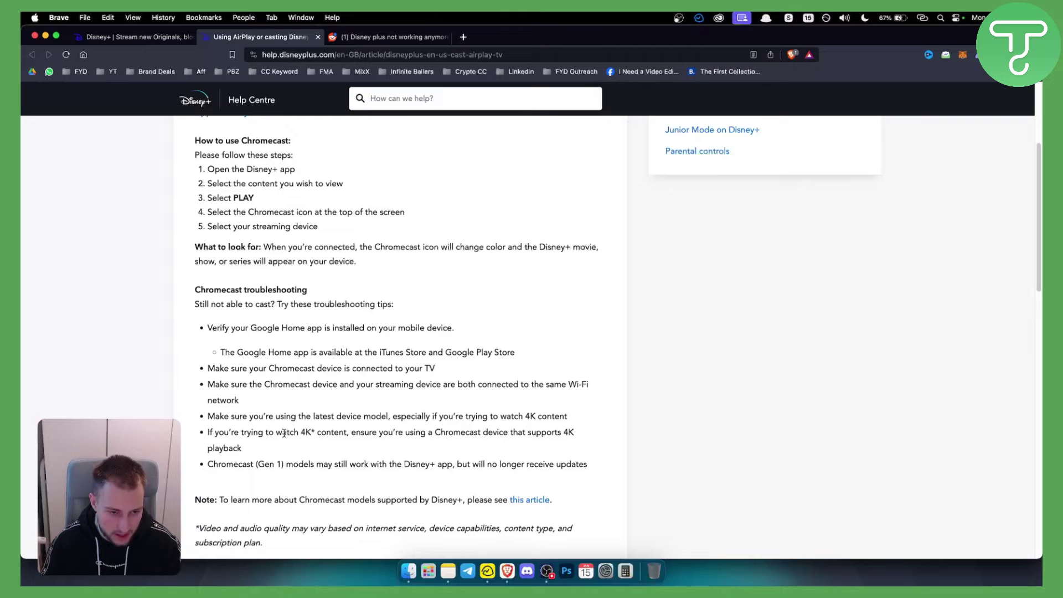
{"action": "left_click_drag", "start_coordinate": [292, 429], "coordinate": [591, 435]}
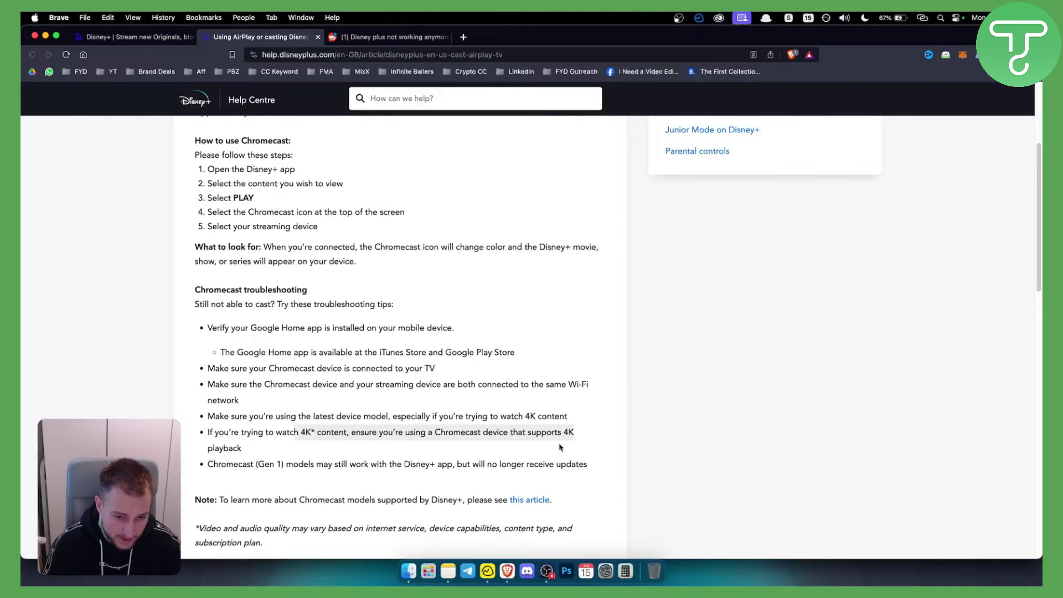
{"action": "left_click", "coordinate": [549, 455]}
{"action": "left_click_drag", "start_coordinate": [206, 466], "coordinate": [453, 466]}
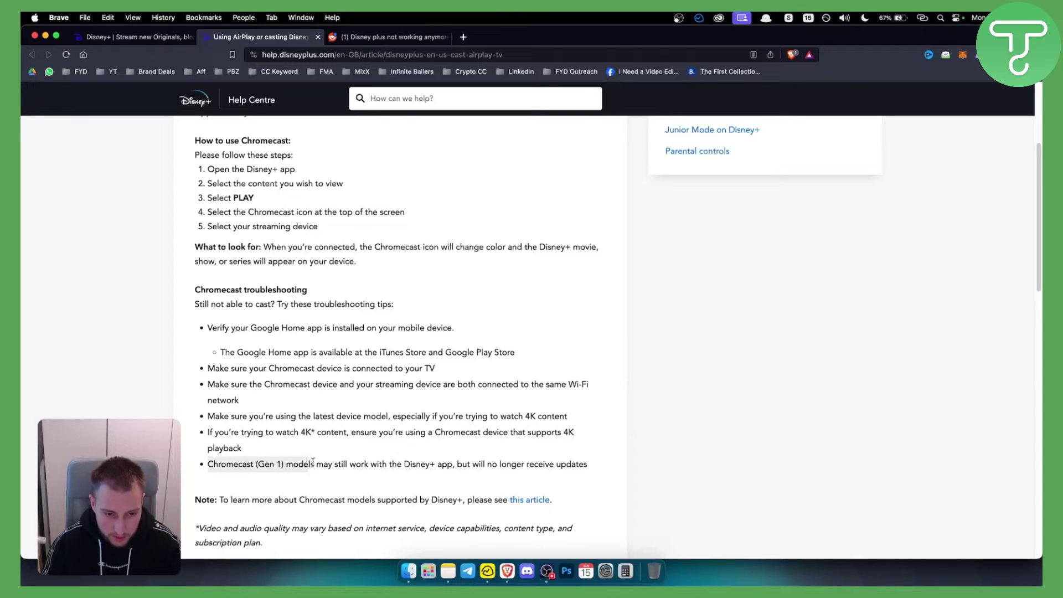
{"action": "left_click", "coordinate": [459, 466]}
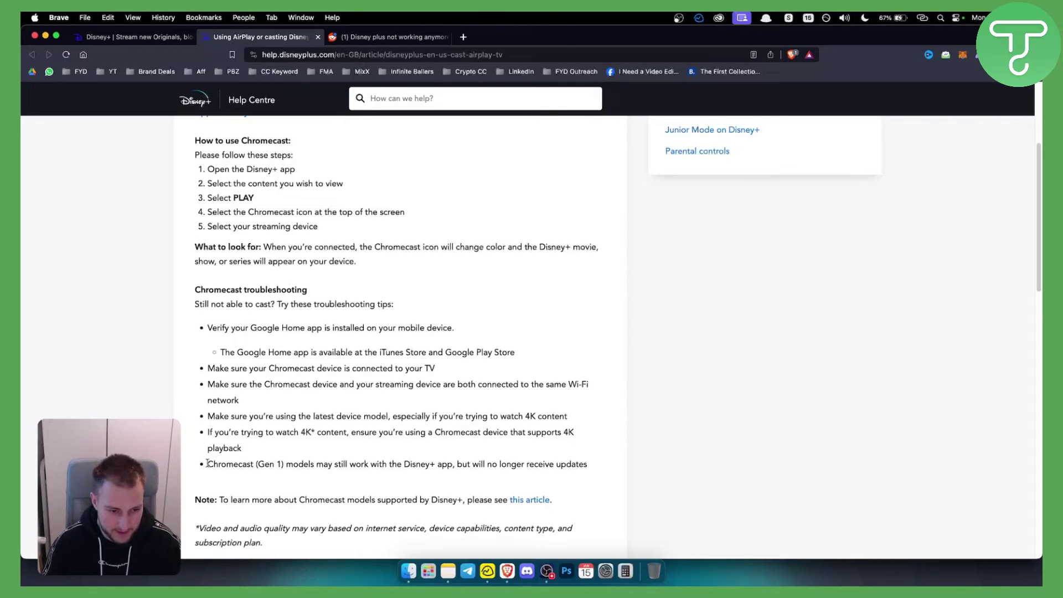
{"action": "mouse_move", "coordinate": [386, 37]}
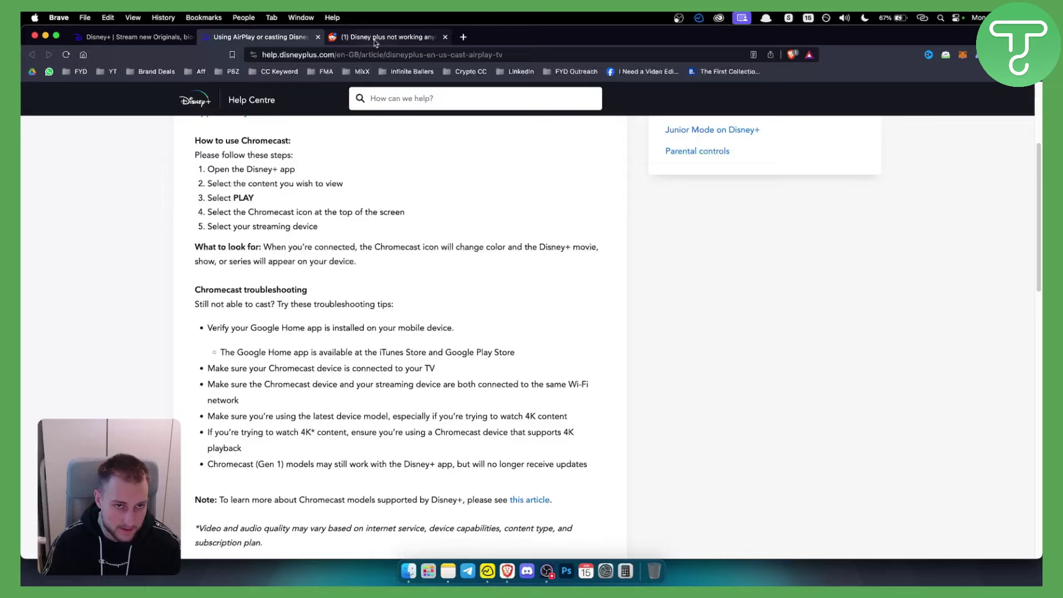
Step: Read the Reddit reply about accepting new Disney+ terms and conditions to fix casting
{"action": "left_click", "coordinate": [375, 38]}
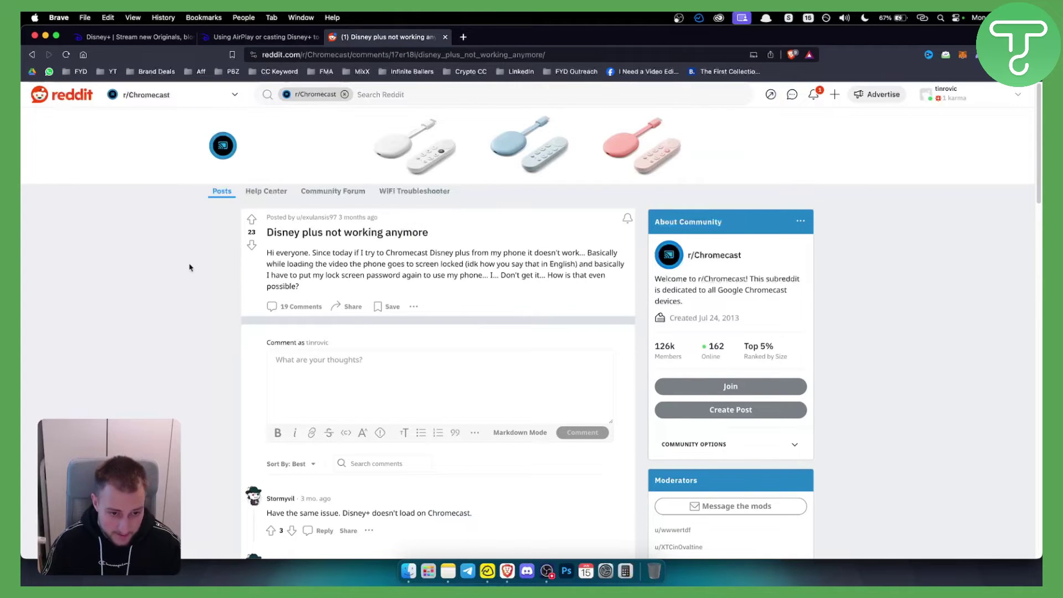
{"action": "scroll", "coordinate": [191, 268], "scroll_direction": "down", "scroll_amount": 5}
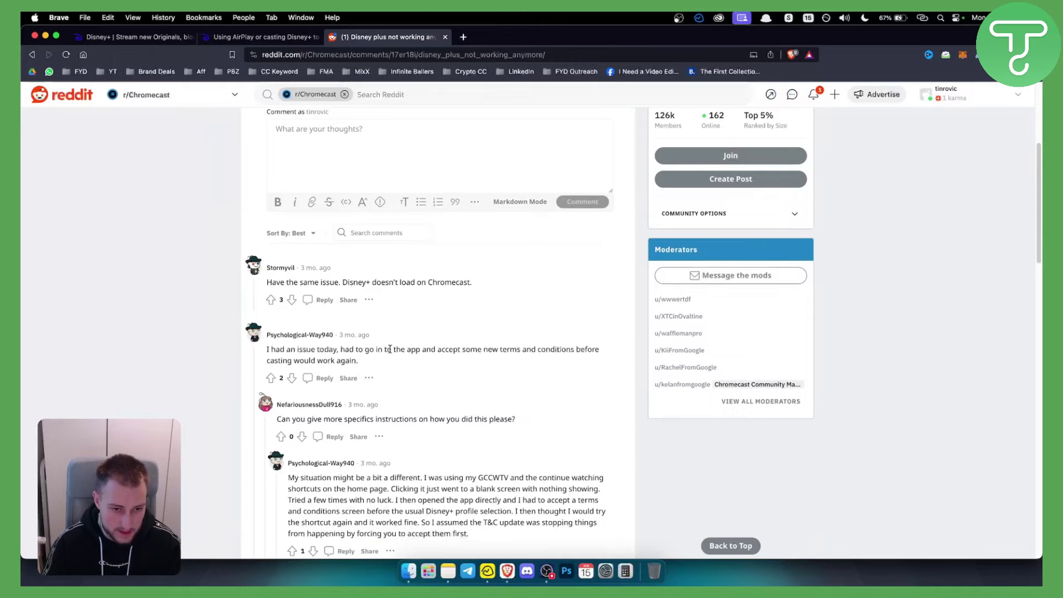
{"action": "mouse_move", "coordinate": [341, 350]}
{"action": "left_mouse_down"}
{"action": "mouse_move", "coordinate": [589, 351]}
{"action": "mouse_move", "coordinate": [361, 363]}
{"action": "left_mouse_up"}
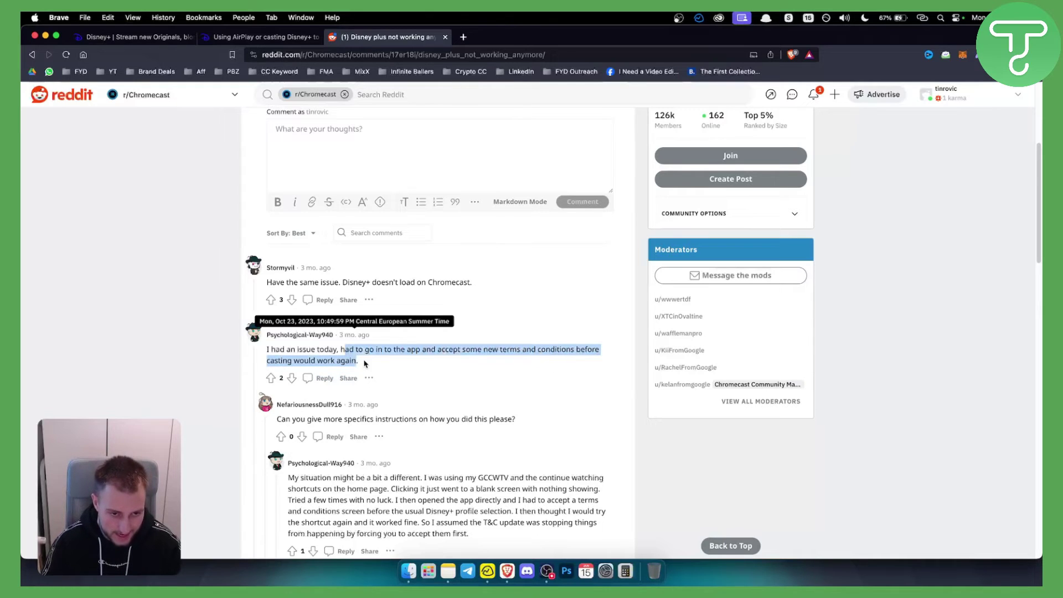
{"action": "left_click", "coordinate": [350, 353]}
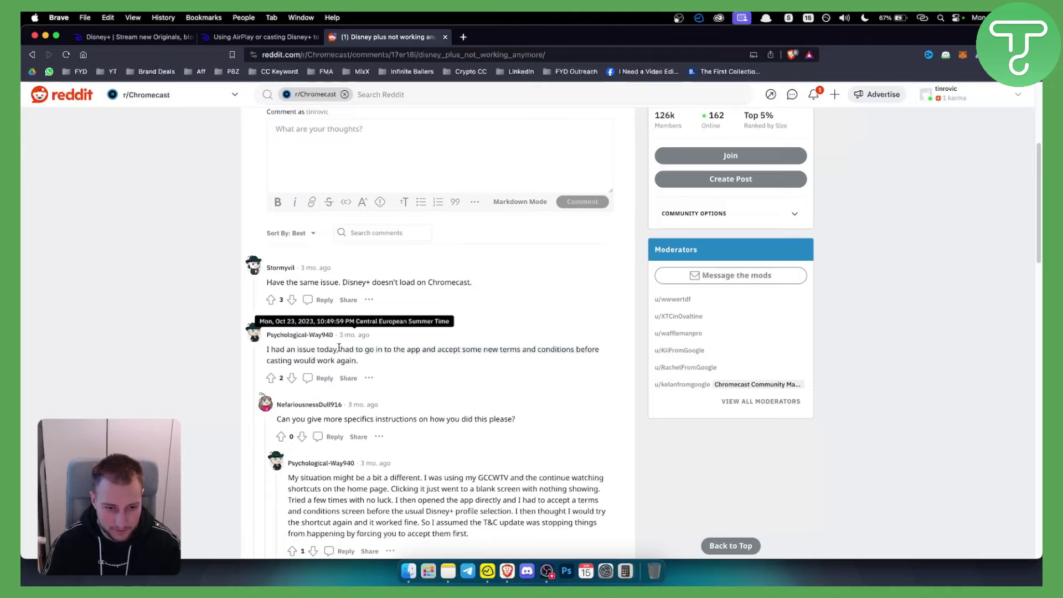
{"action": "left_click_drag", "start_coordinate": [339, 348], "coordinate": [375, 364]}
{"action": "left_click", "coordinate": [375, 364]}
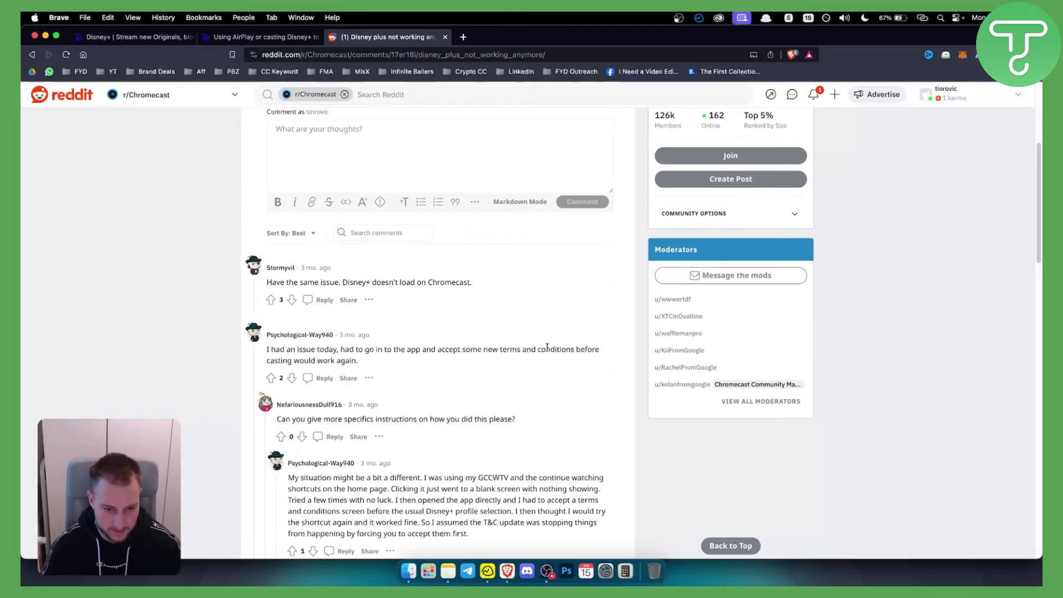
{"action": "scroll", "coordinate": [498, 349], "scroll_direction": "down", "scroll_amount": 2}
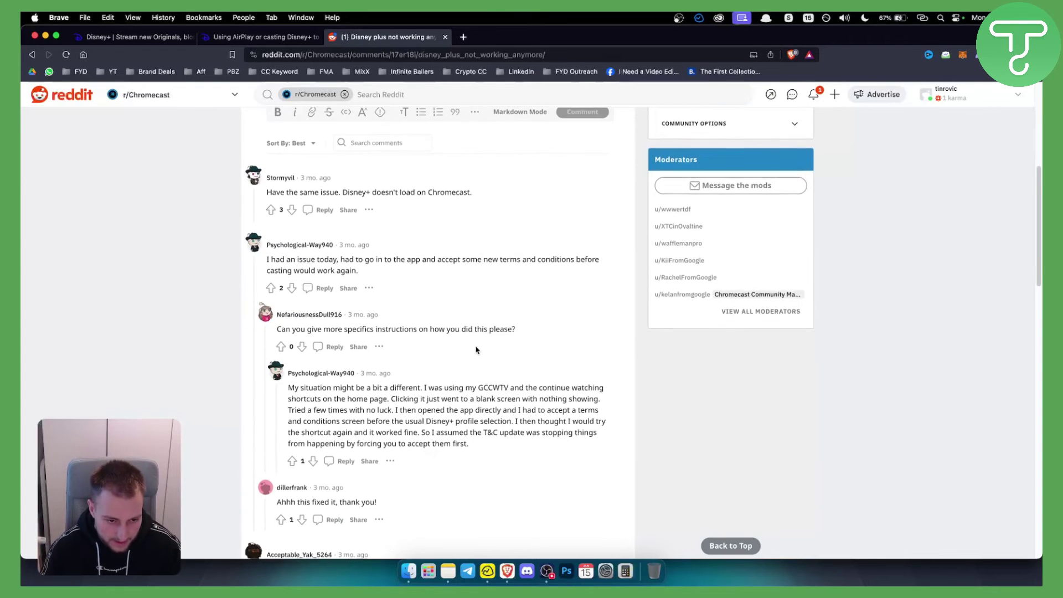
{"action": "scroll", "coordinate": [474, 346], "scroll_direction": "down", "scroll_amount": 3}
{"action": "scroll", "coordinate": [474, 346], "scroll_direction": "down", "scroll_amount": 1}
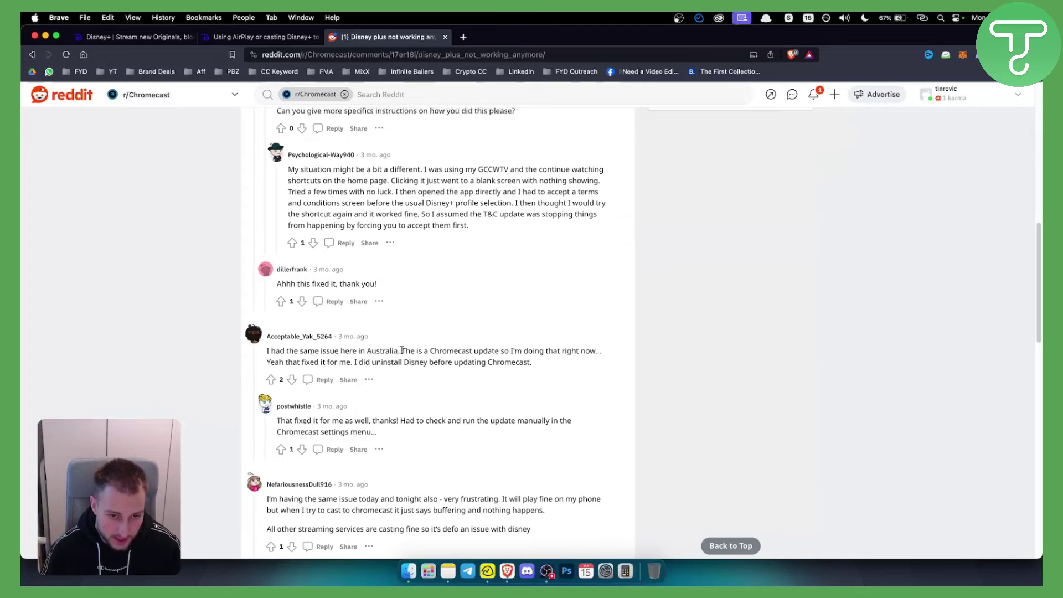
{"action": "left_click_drag", "start_coordinate": [402, 351], "coordinate": [628, 357]}
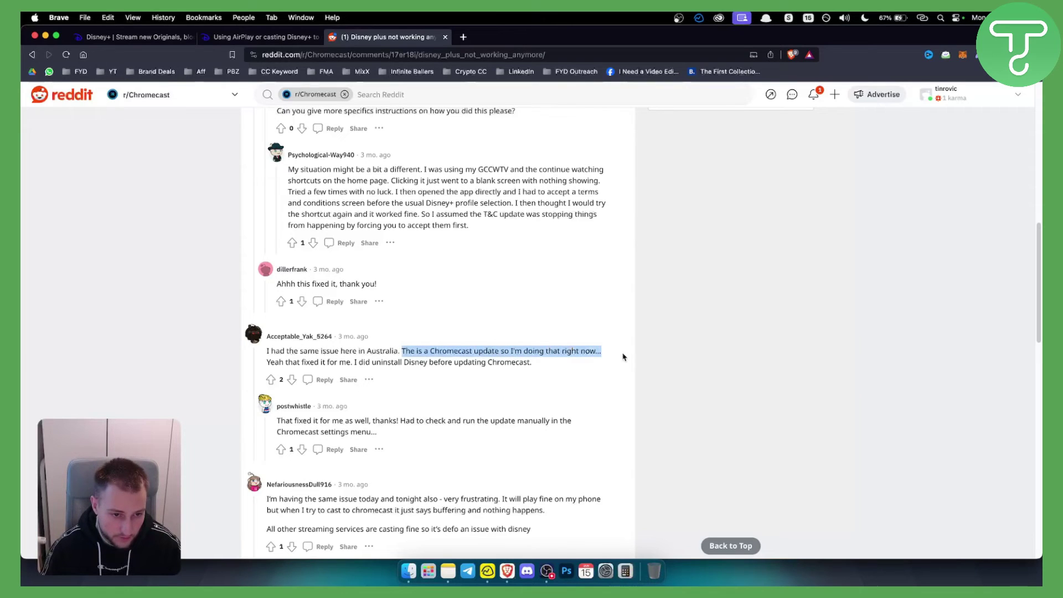
{"action": "left_click", "coordinate": [365, 381]}
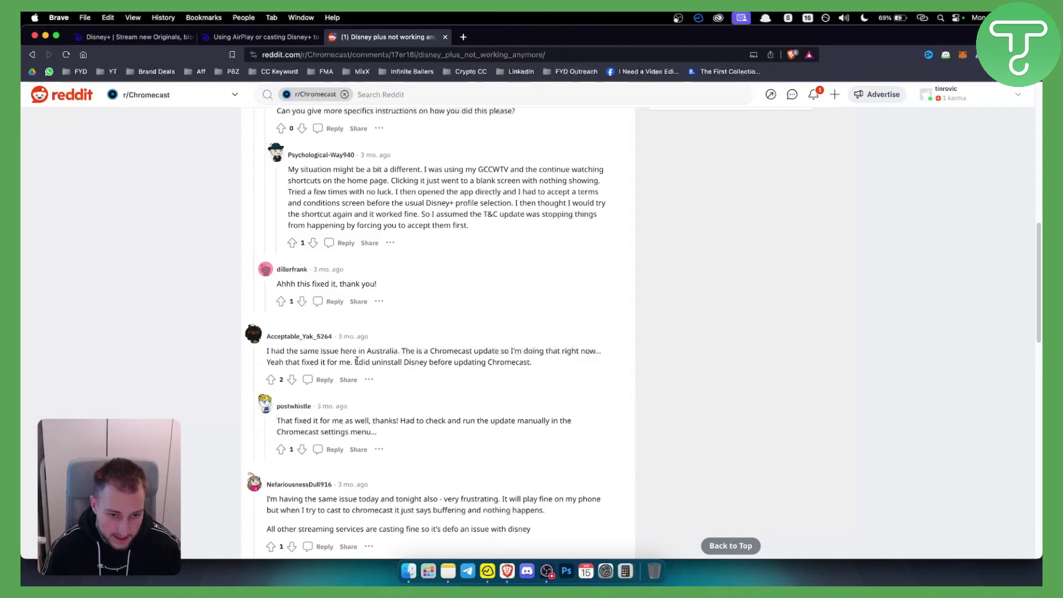
{"action": "left_click_drag", "start_coordinate": [355, 362], "coordinate": [532, 362]}
{"action": "left_click", "coordinate": [531, 363]}
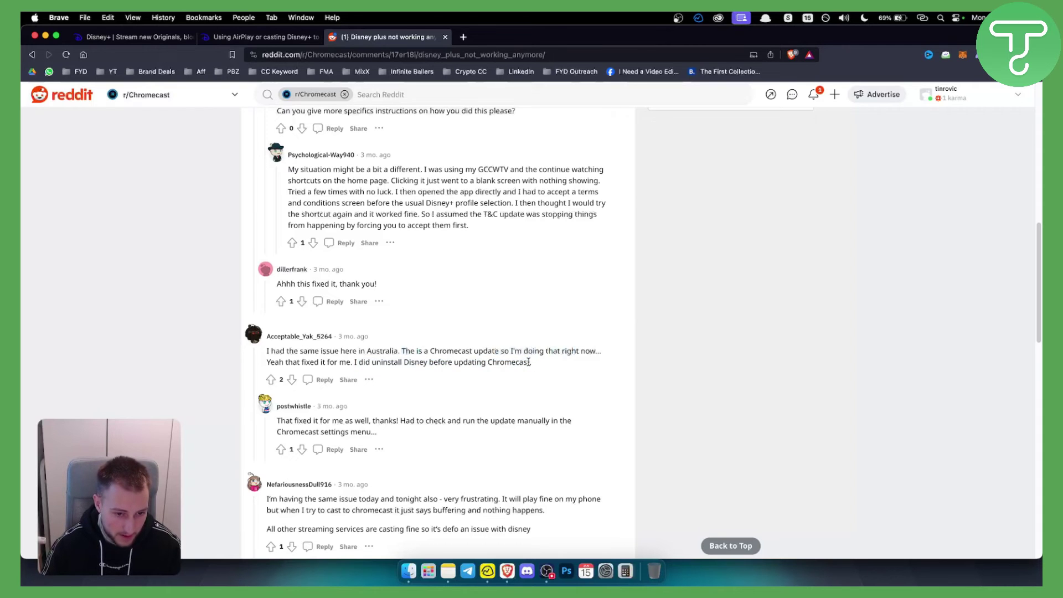
{"action": "scroll", "coordinate": [456, 399], "scroll_direction": "down", "scroll_amount": 1}
{"action": "scroll", "coordinate": [457, 397], "scroll_direction": "down", "scroll_amount": 1}
{"action": "scroll", "coordinate": [457, 395], "scroll_direction": "down", "scroll_amount": 1}
{"action": "scroll", "coordinate": [457, 394], "scroll_direction": "down", "scroll_amount": 1}
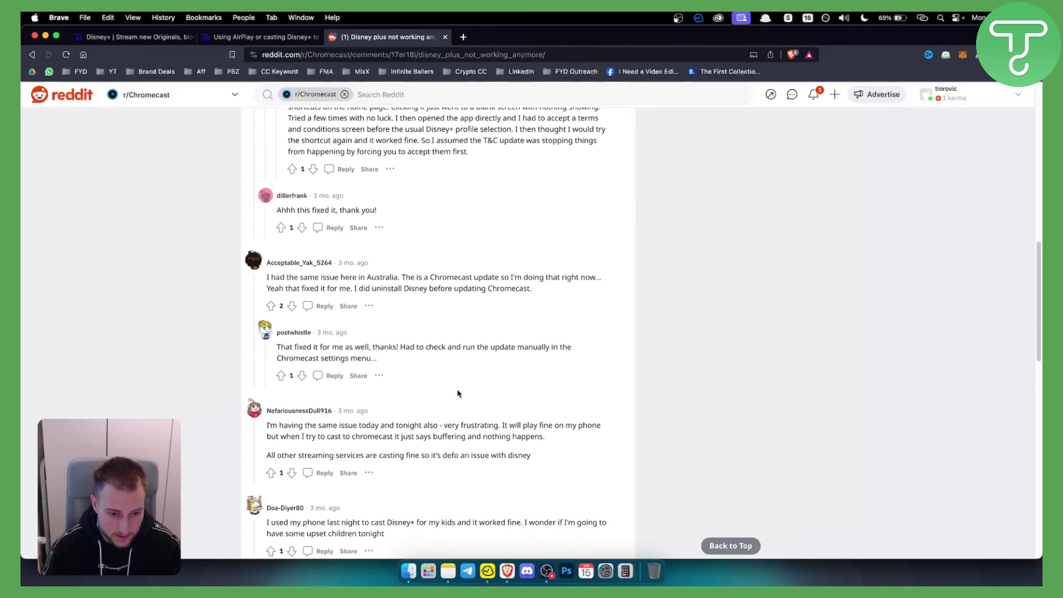
{"action": "scroll", "coordinate": [457, 393], "scroll_direction": "down", "scroll_amount": 1}
{"action": "scroll", "coordinate": [455, 387], "scroll_direction": "up", "scroll_amount": 5}
{"action": "scroll", "coordinate": [455, 383], "scroll_direction": "up", "scroll_amount": 10}
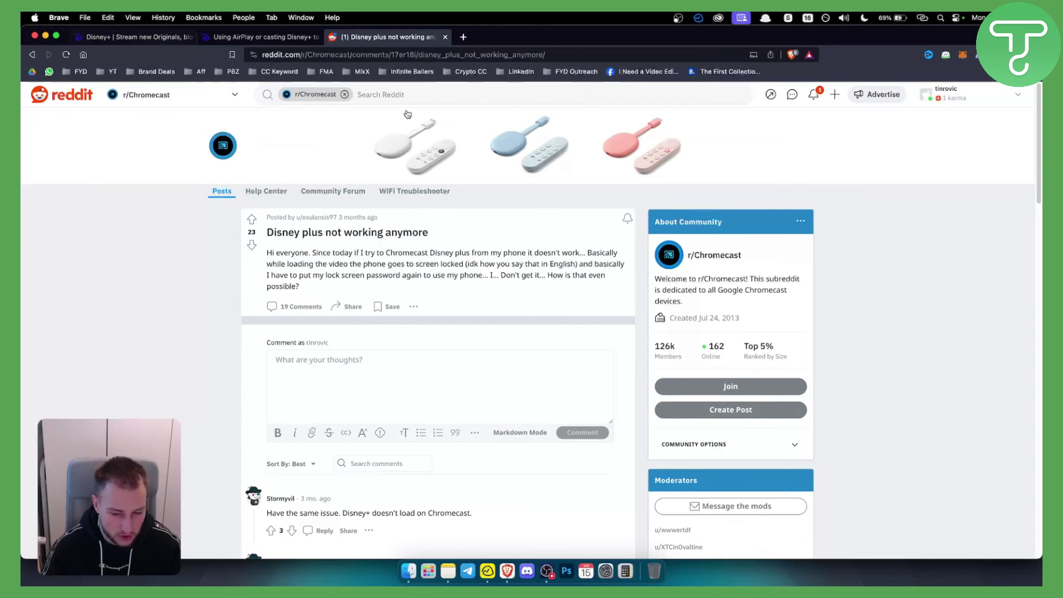
{"action": "scroll", "coordinate": [46, 309], "scroll_direction": "down", "scroll_amount": 1}
{"action": "scroll", "coordinate": [46, 309], "scroll_direction": "down", "scroll_amount": 3}
{"action": "scroll", "coordinate": [46, 308], "scroll_direction": "down", "scroll_amount": 2}
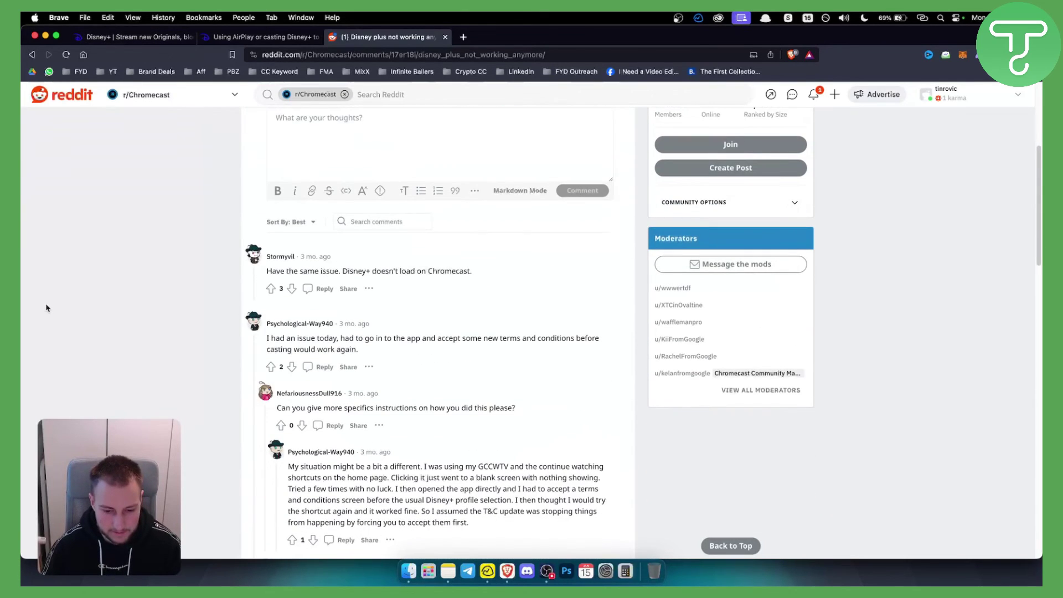
{"action": "scroll", "coordinate": [46, 307], "scroll_direction": "down", "scroll_amount": 1}
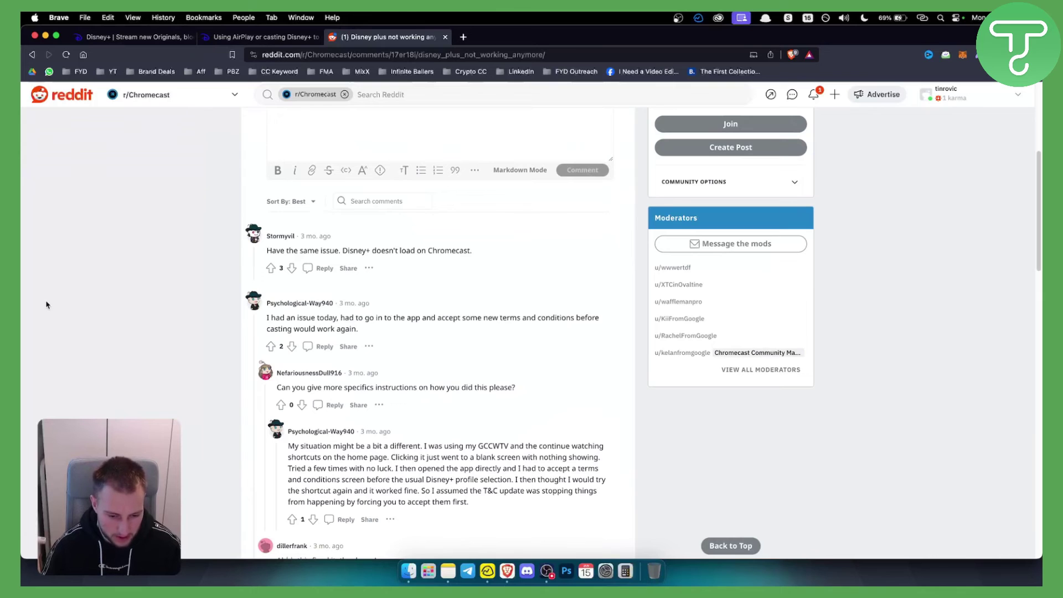